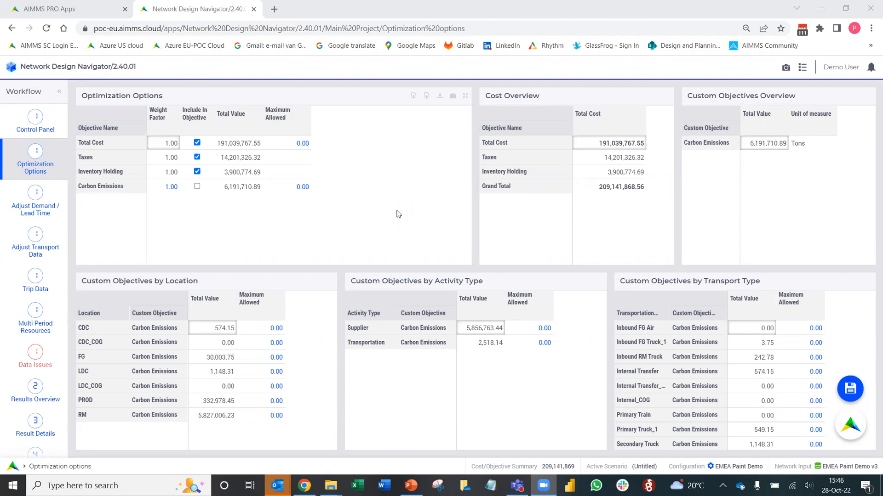
- Check the baseline Total Cost in the cost overview and the Carbon Emissions totals in the objective tables
left_click(618, 143)
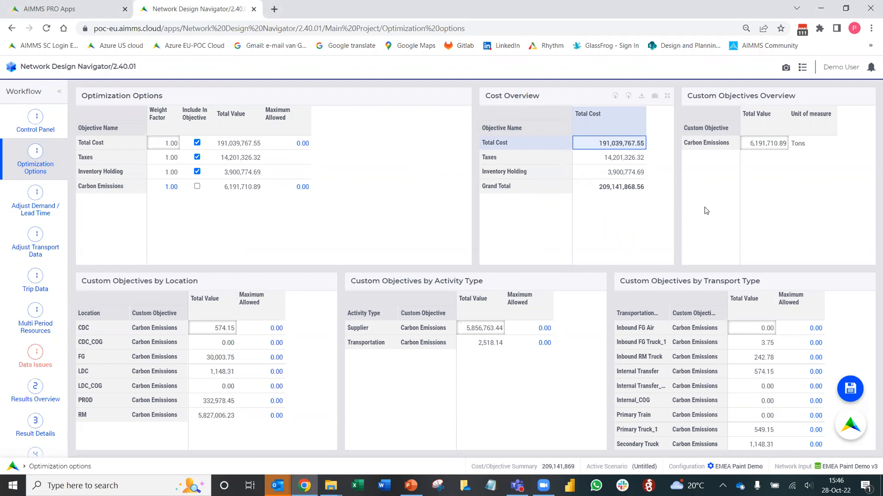
left_click(767, 143)
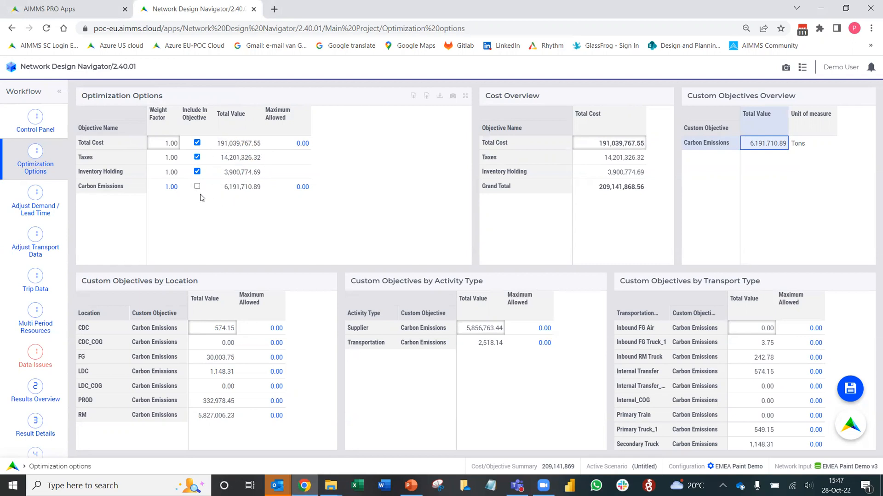
left_click(236, 188)
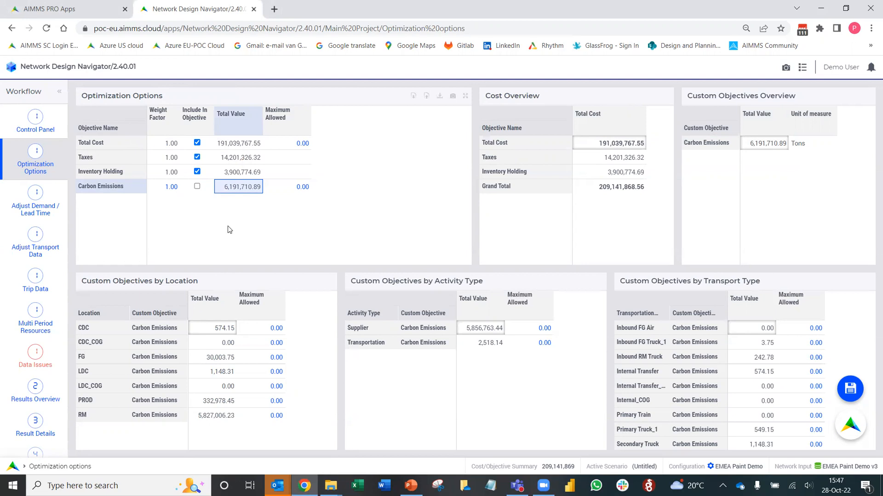
- Include only Carbon Emissions in the objective, excluding Inventory Holding, Taxes and Total Cost, and run the optimization
left_click(198, 188)
left_click(197, 172)
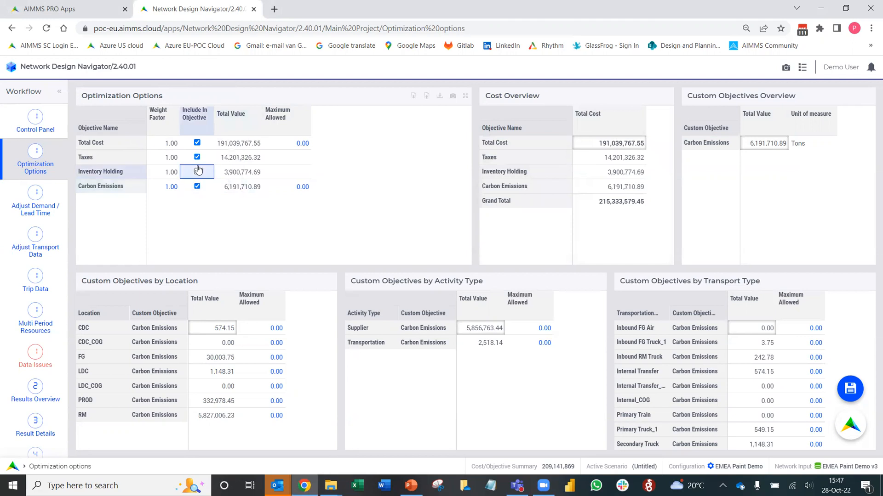
left_click(197, 158)
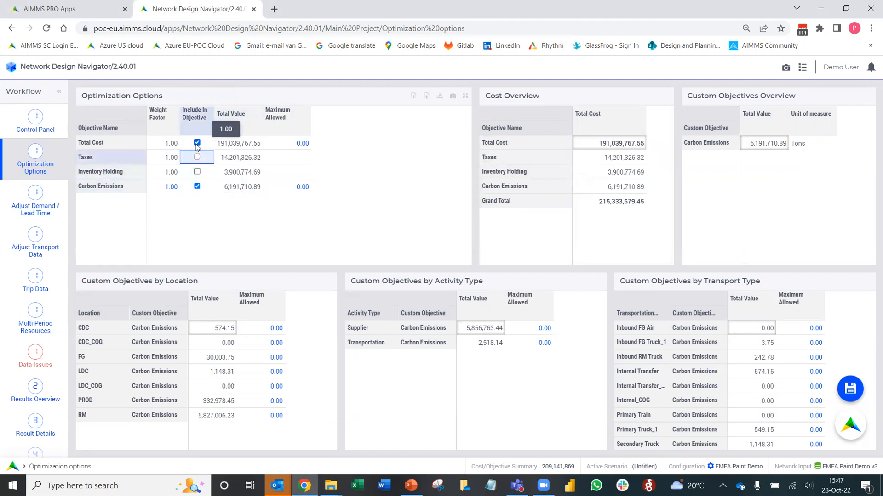
left_click(197, 143)
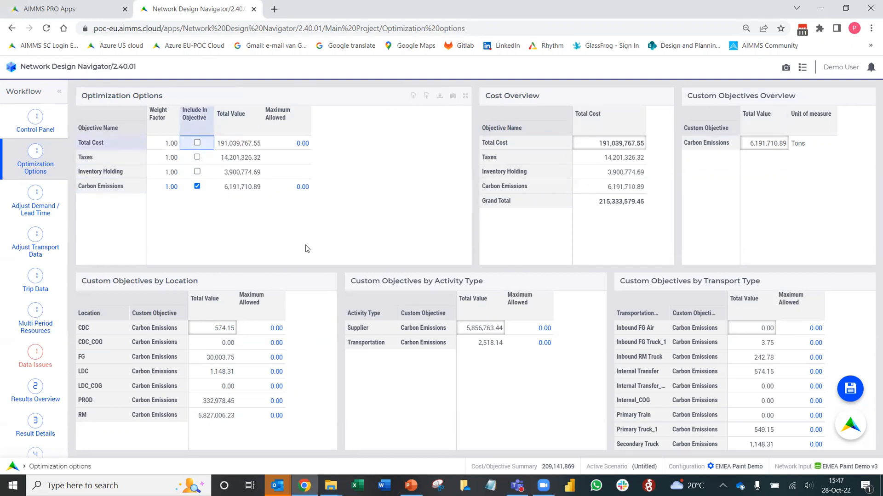
left_click(850, 430)
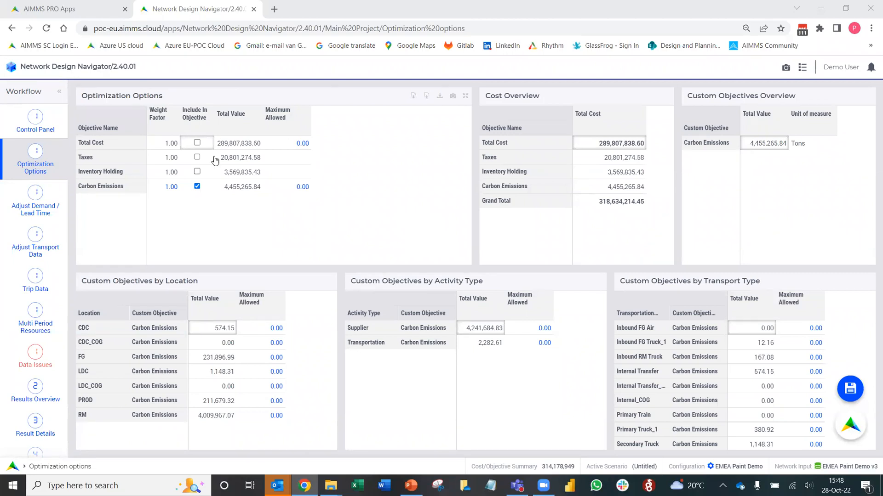
- Review the resulting Carbon Emissions and Total Cost values and widen the Maximum Allowed column of the optimization options
left_click(240, 186)
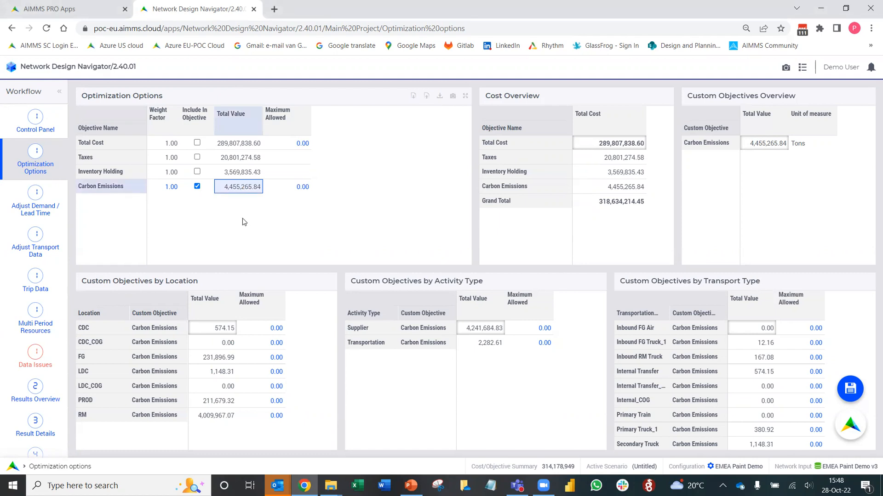
left_click(229, 144)
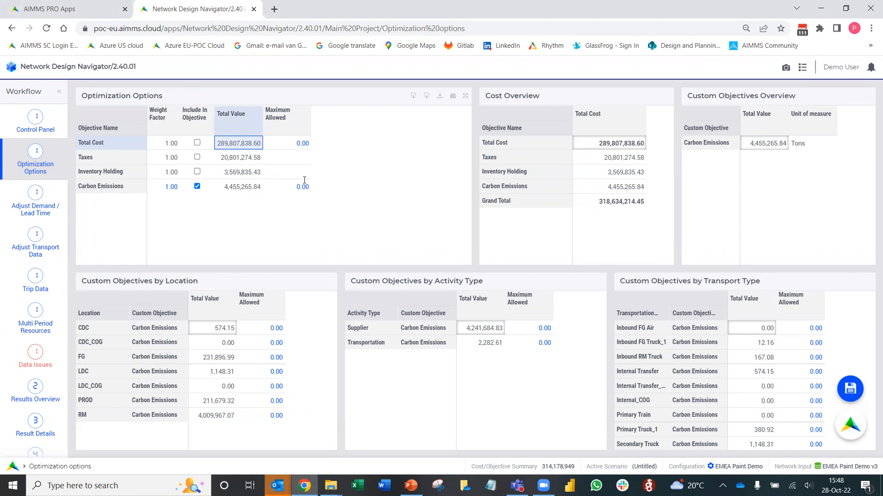
left_click_drag(311, 118, 330, 118)
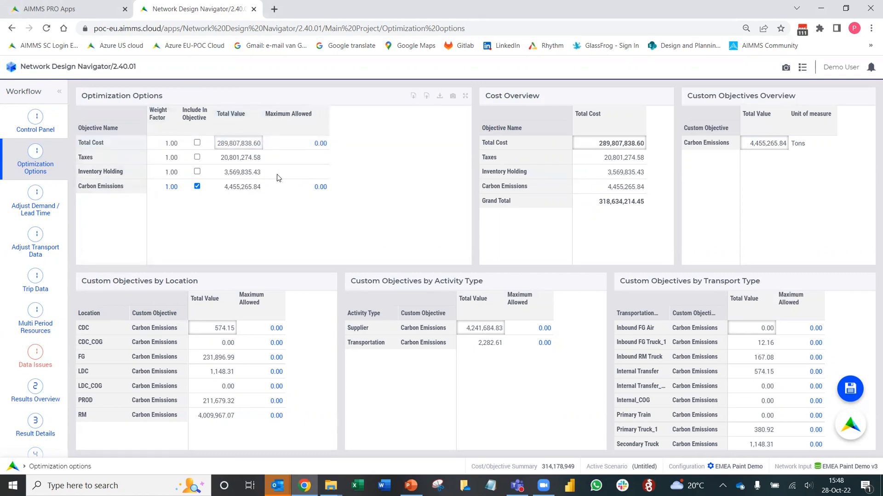
left_click(317, 143)
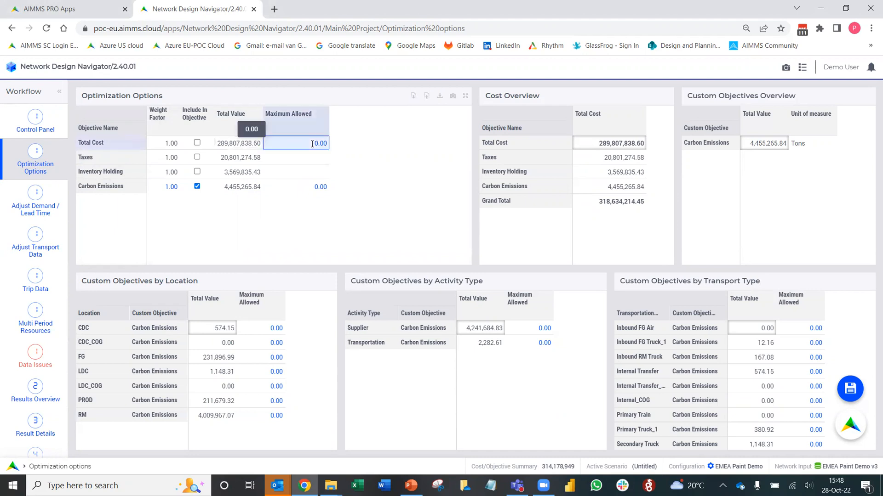
type("2")
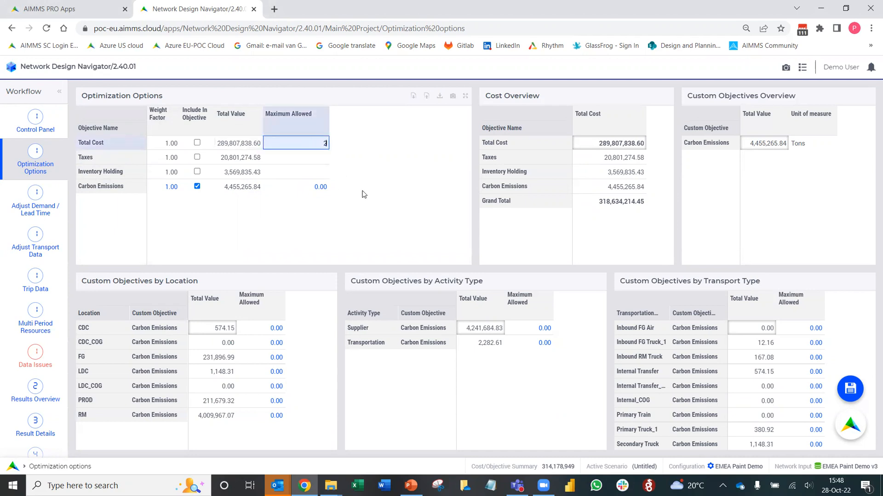
type("0000000")
key("Return")
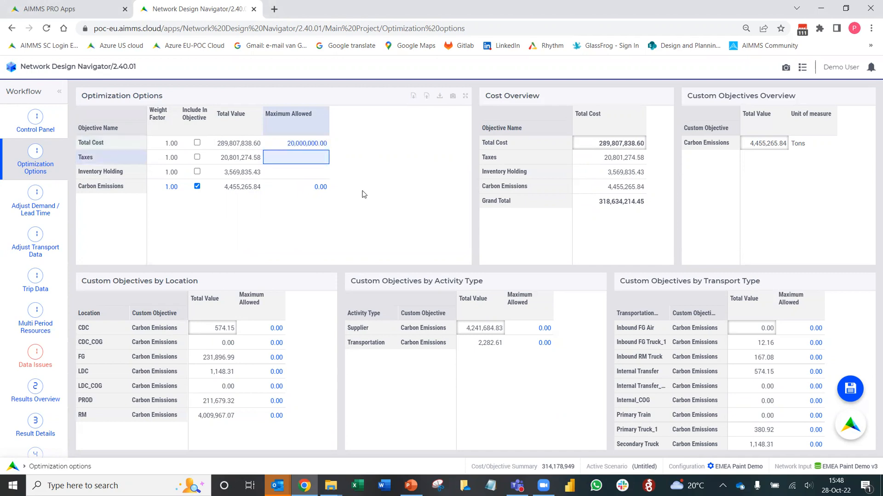
- Set the maximum allowed Total Cost to 200,000,000 and rerun the optimization
key("Up")
type("2")
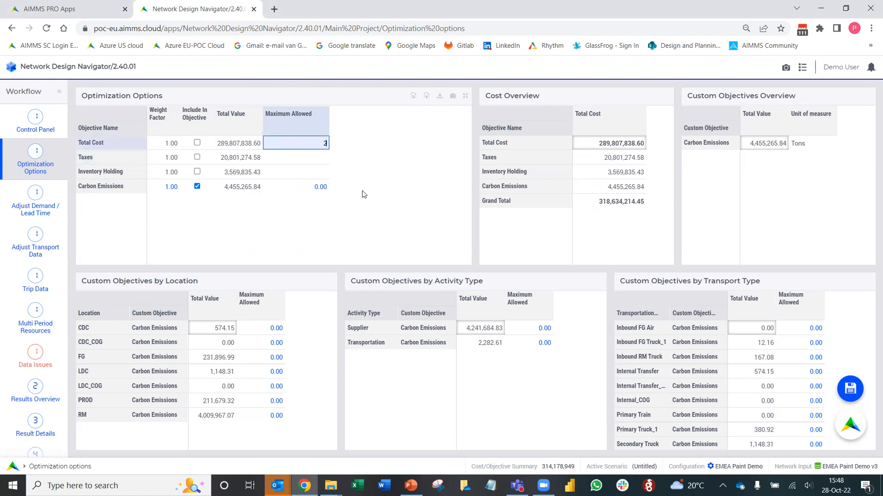
type("00,000,000")
key("Return")
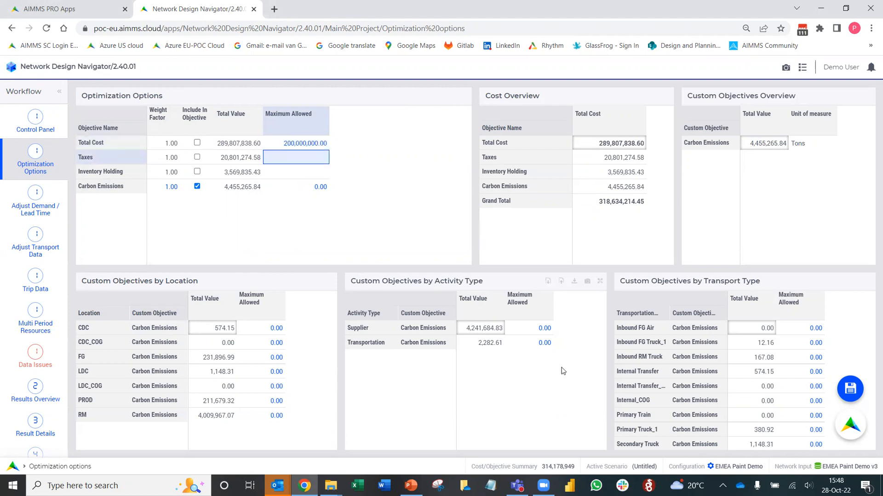
left_click(851, 429)
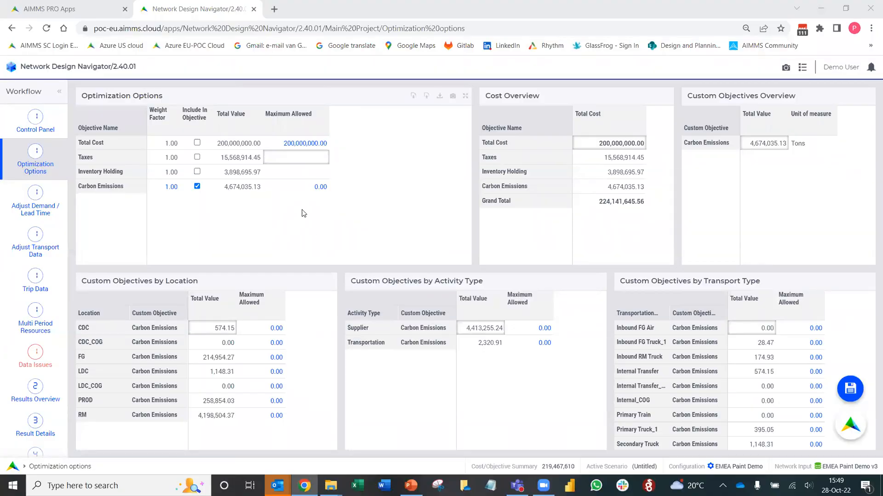
- Examine the total values of Carbon Emissions and Total Cost for the cost-capped solution
left_click(239, 187)
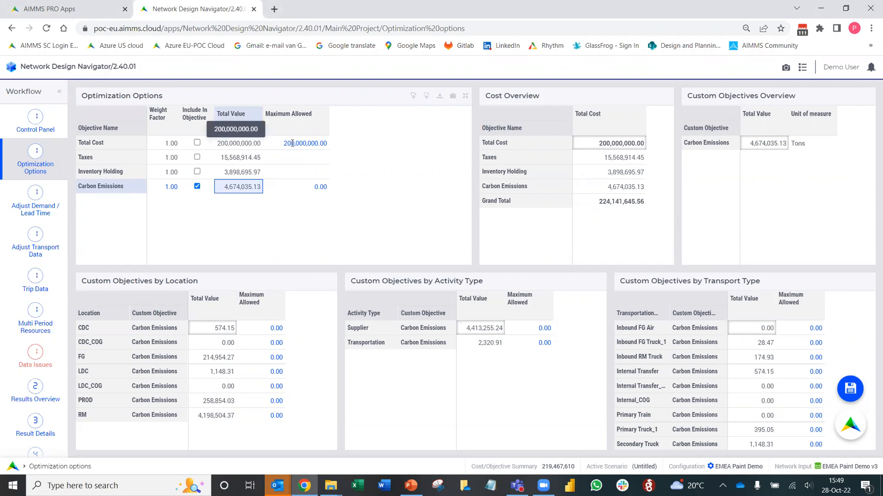
left_click(239, 142)
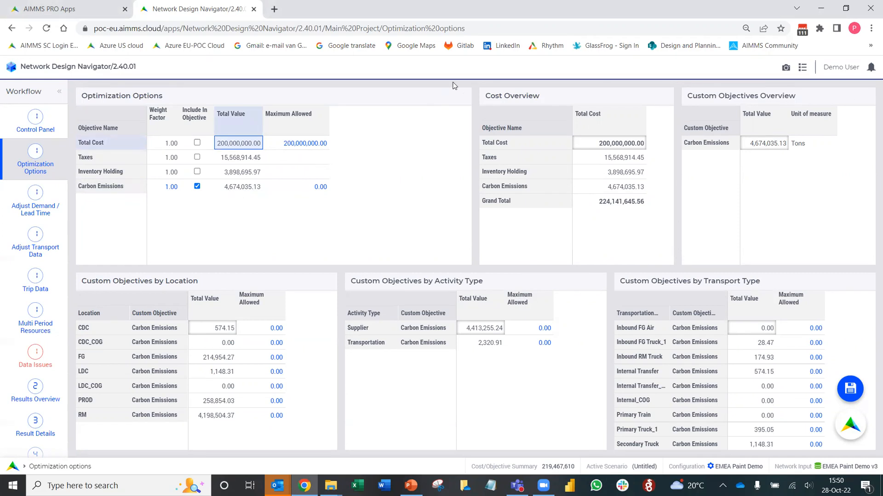
key("alt+Tab")
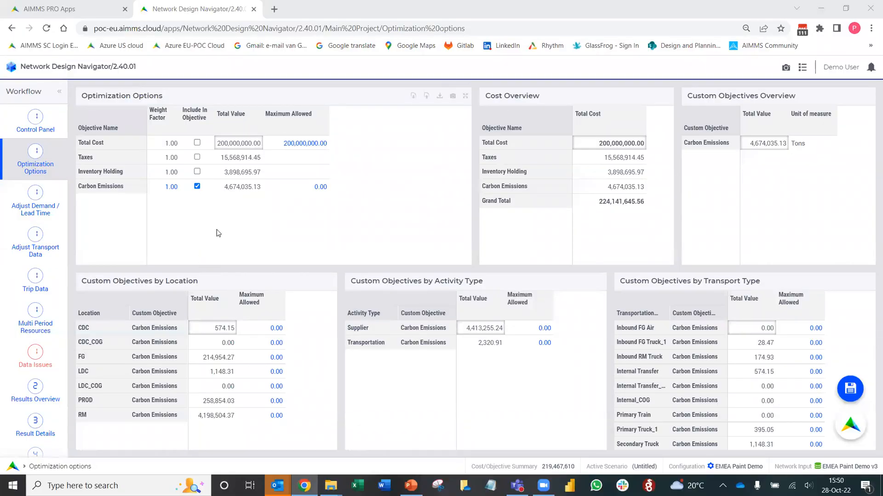
- Include Inventory Holding, Taxes and Total Cost in the objective again and clear the maximum allowed Total Cost
left_click(198, 172)
left_click(198, 157)
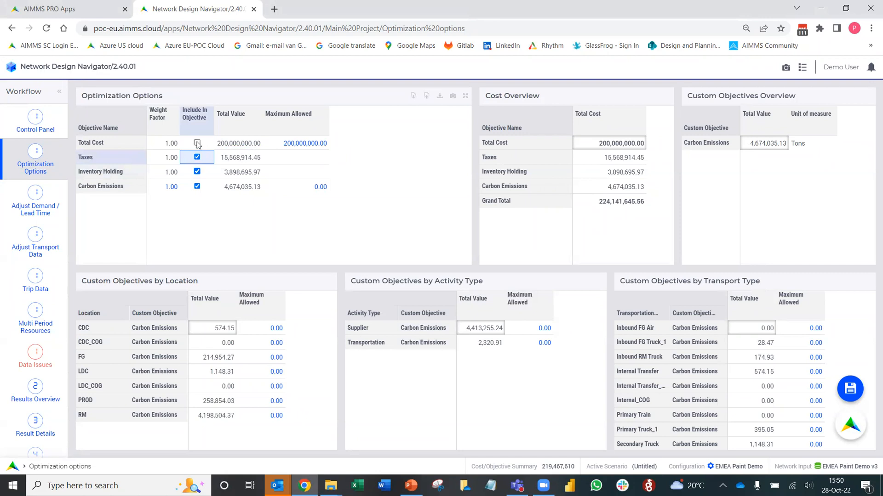
left_click(197, 143)
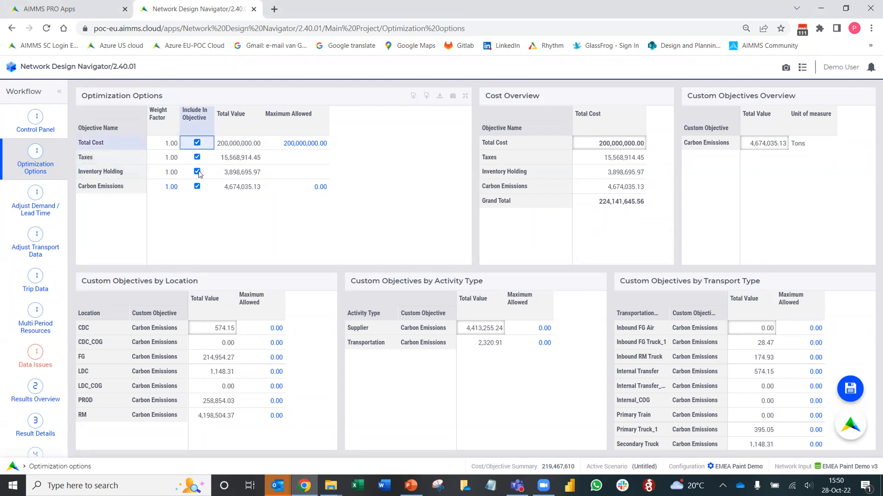
left_click(297, 143)
key("Delete")
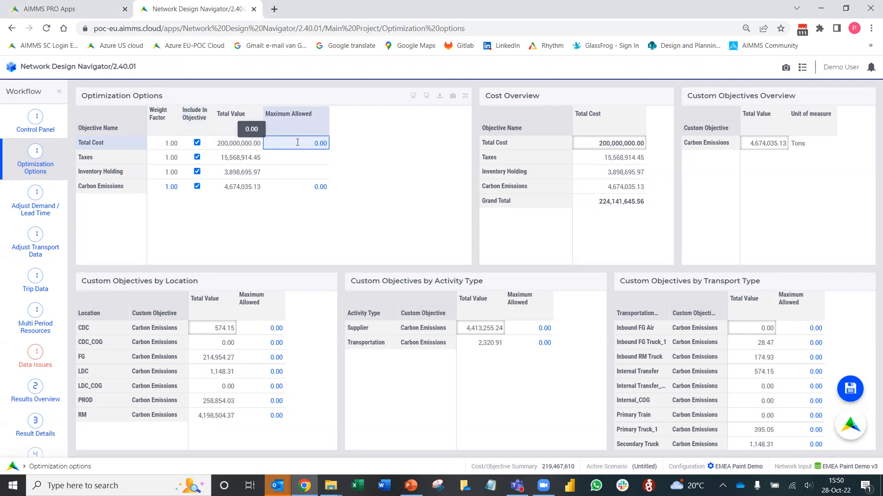
- Set the Carbon Emissions weight factor to 60 and rerun the optimization
left_click(168, 189)
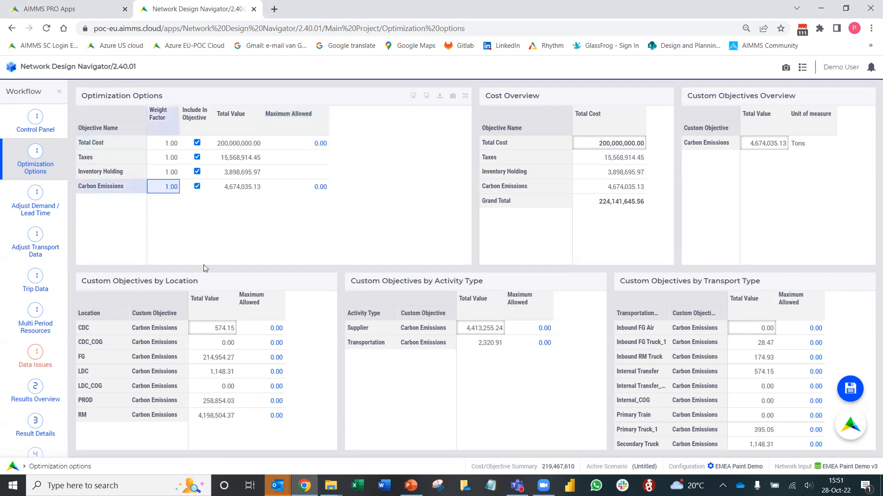
type("60")
key("Return")
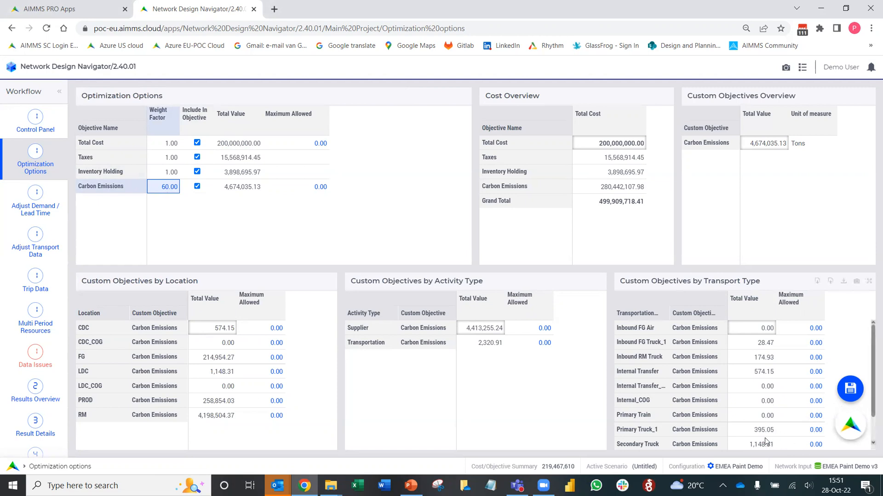
left_click(851, 431)
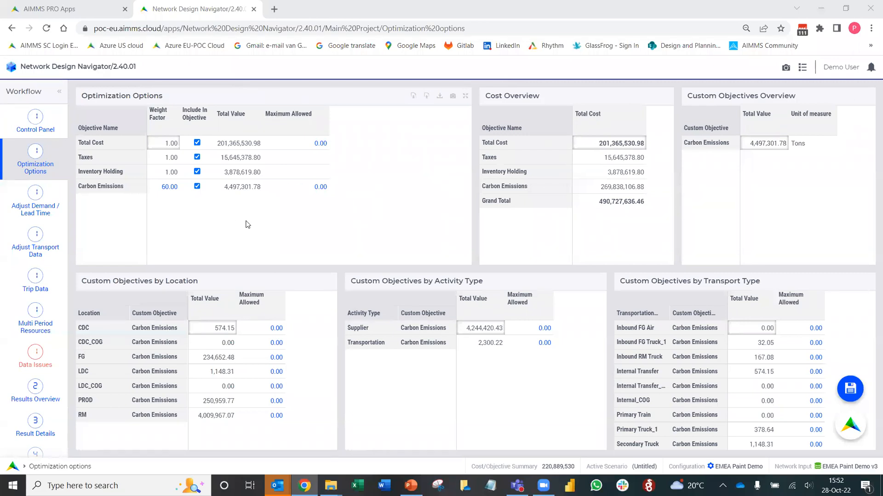
- Examine the Carbon Emissions and Total Cost values of the solution with weighted emissions
left_click(240, 188)
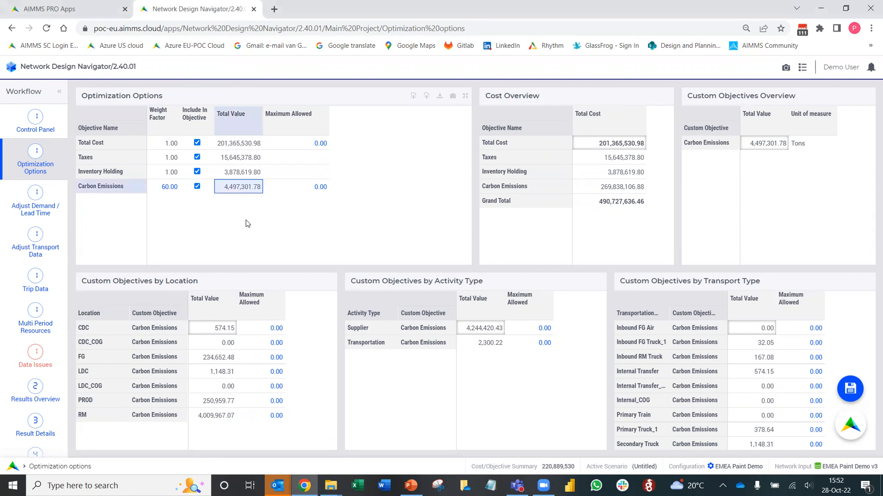
left_click(231, 143)
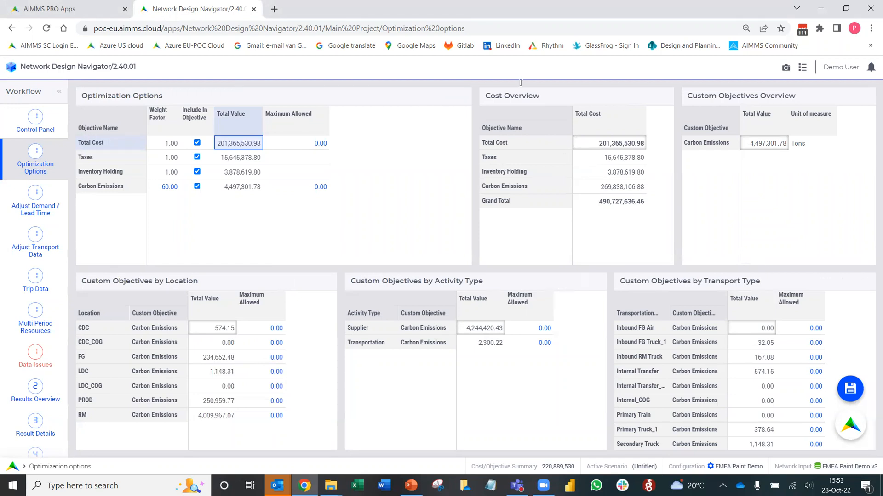
key("alt+Tab")
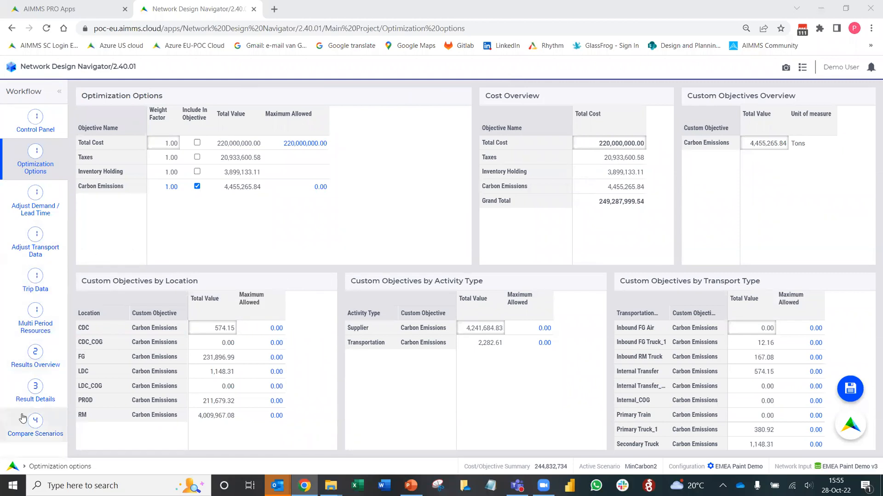
- Compare the active scenario with the MinCost reference scenario on the results overview flow maps and in the Cost Summary
left_click(42, 358)
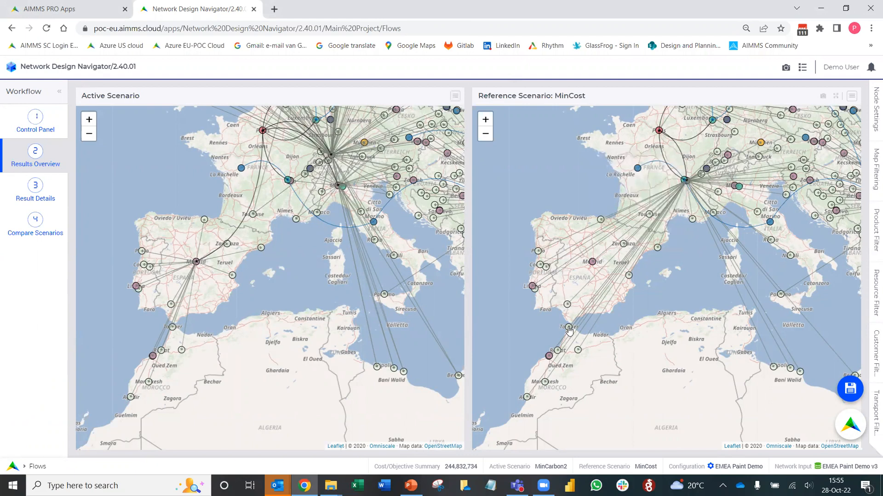
mouse_move(685, 185)
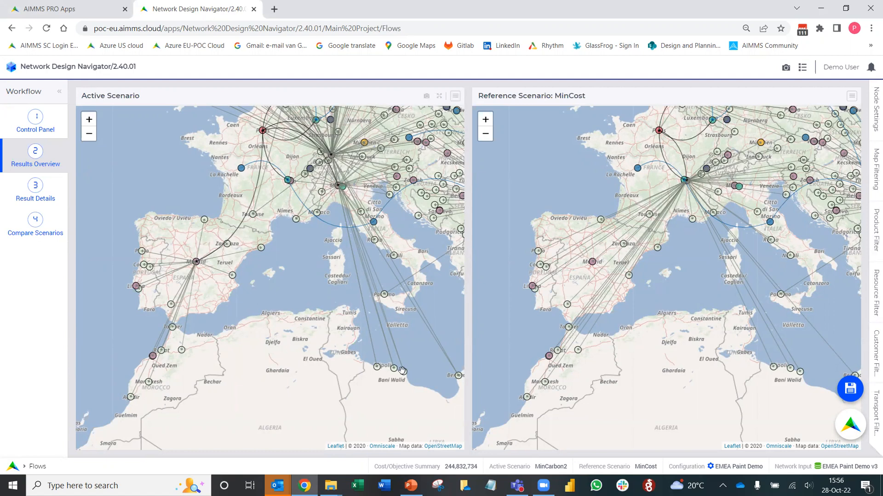
left_click(441, 471)
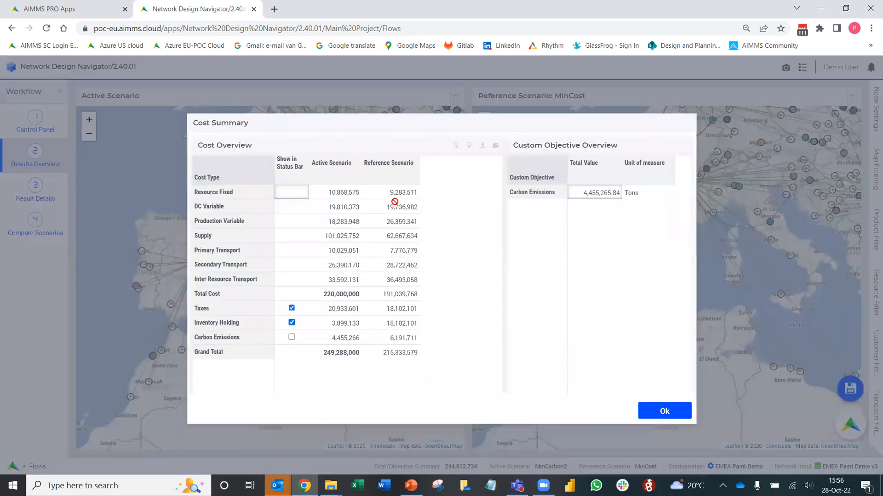
left_click(397, 207)
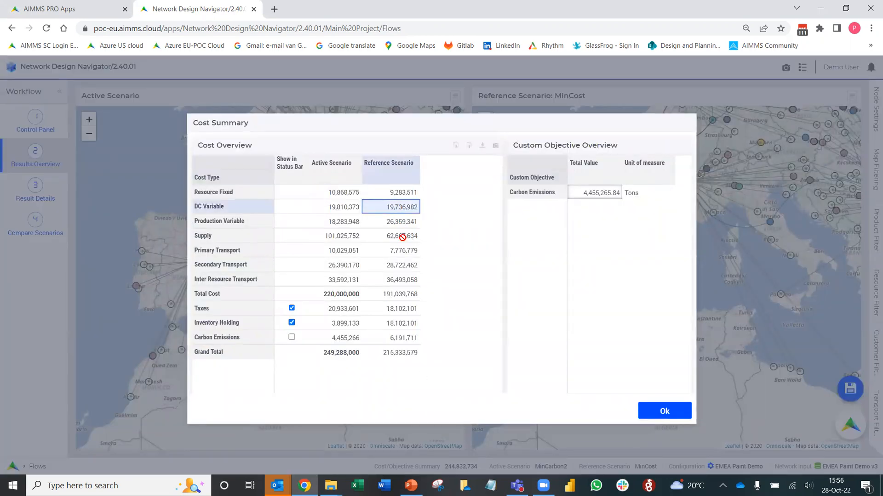
left_click(401, 236)
left_click(400, 251)
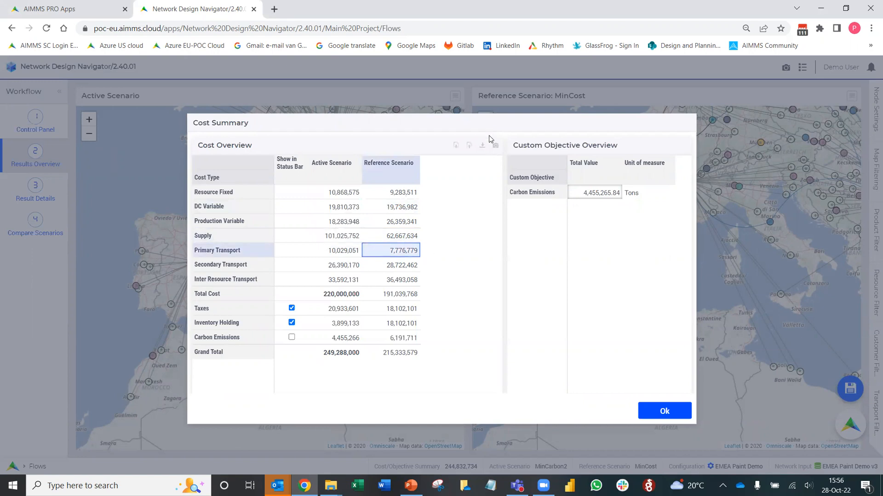
left_click(494, 80)
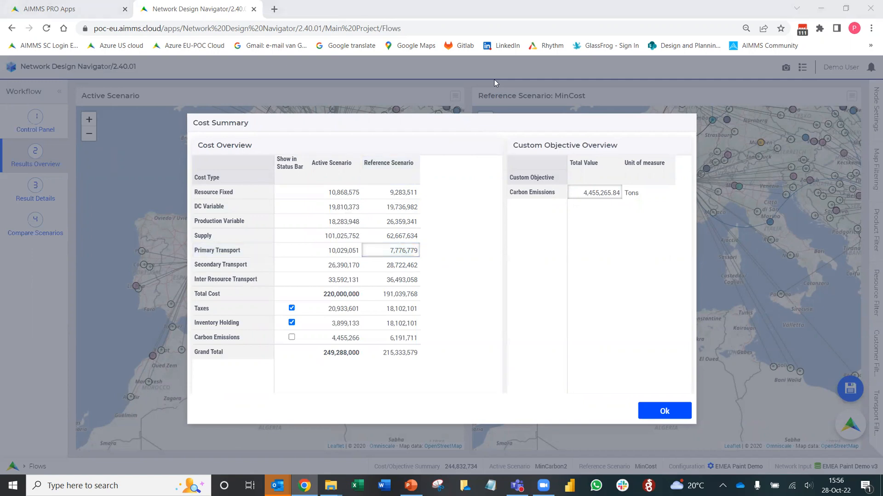